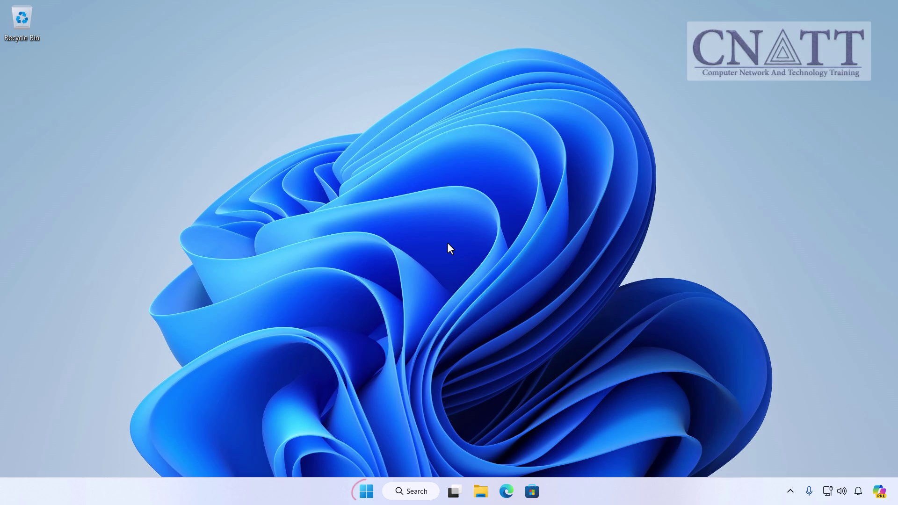
- Launch Command Prompt as administrator from a Start search for cmd
left_click(366, 491)
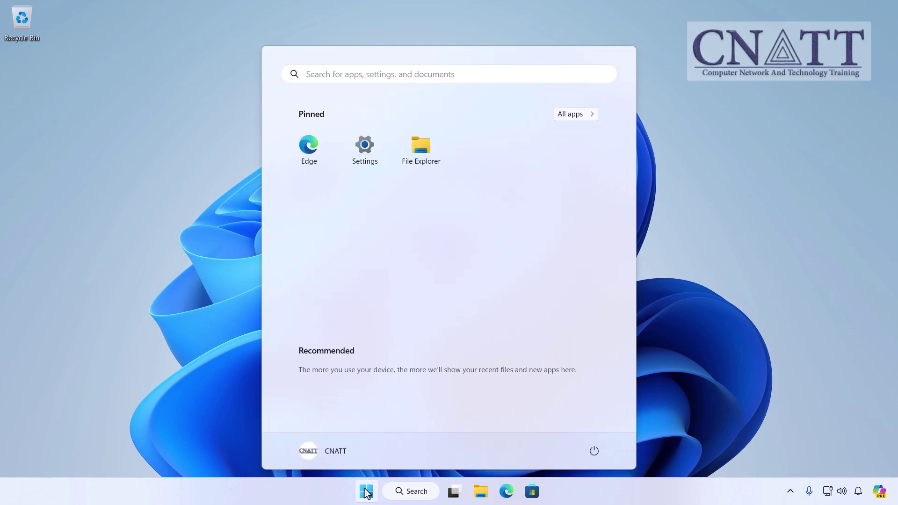
type("cmd")
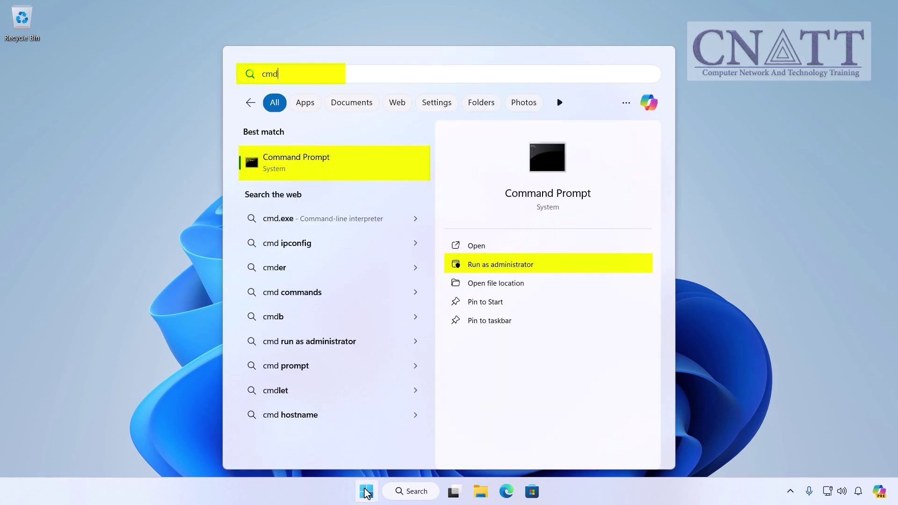
left_click(585, 266)
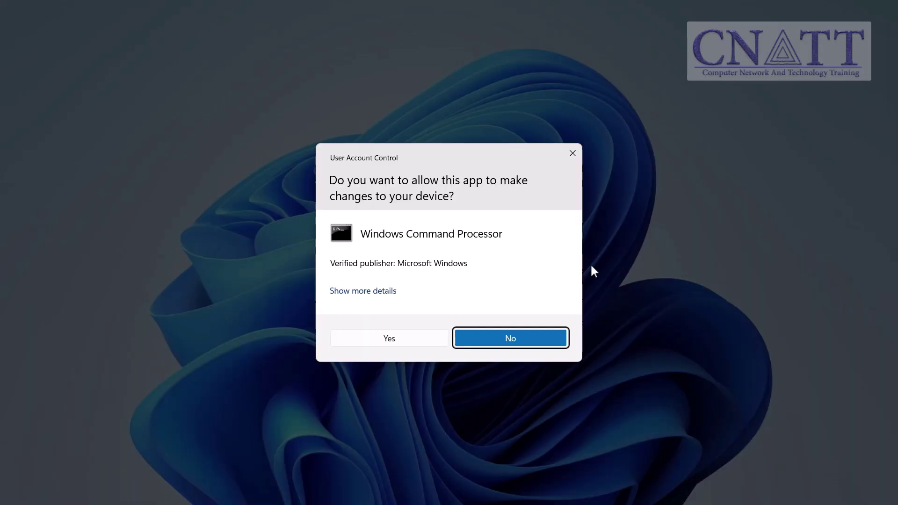
left_click(414, 346)
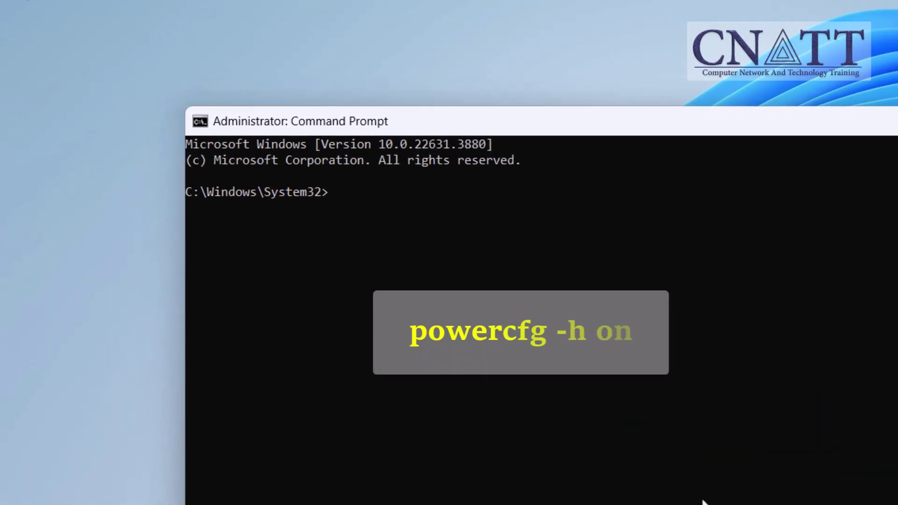
- Run 'powercfg -h on' to enable hibernation, then close Command Prompt
type("powe")
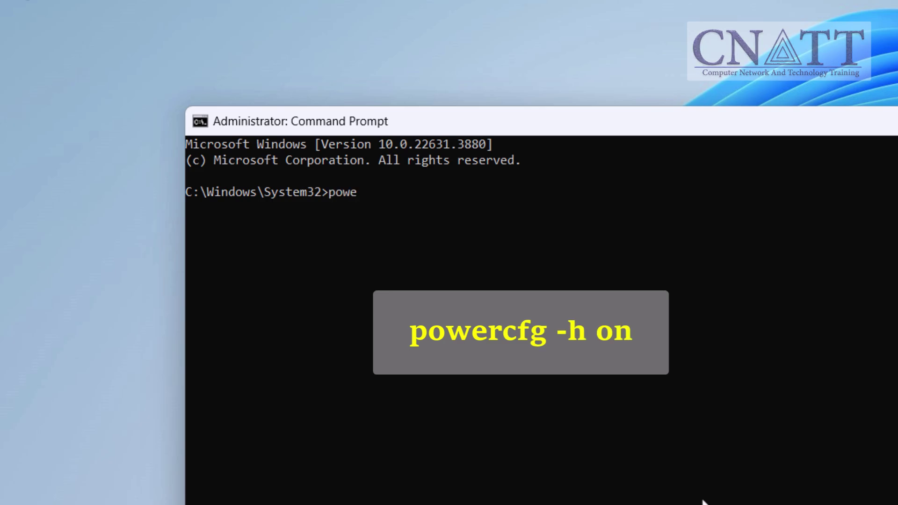
type("rcfg ")
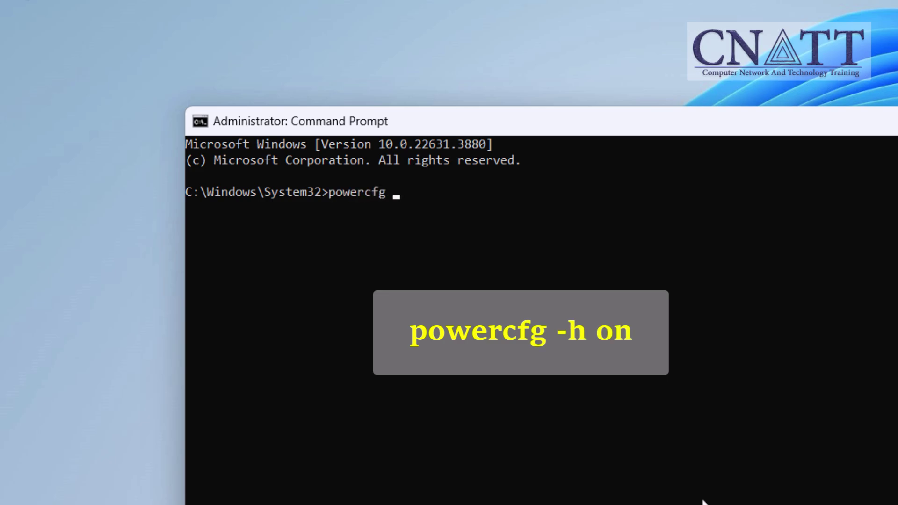
type("-h ")
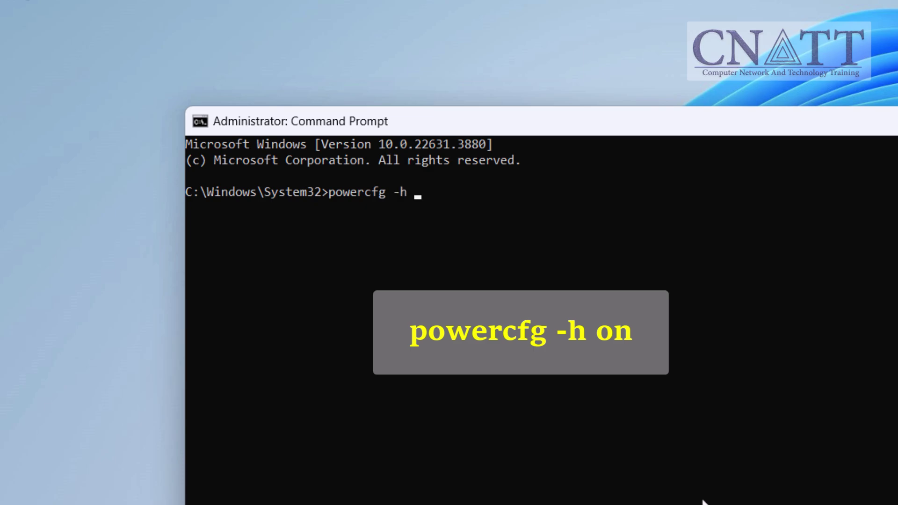
type("on")
key("Return")
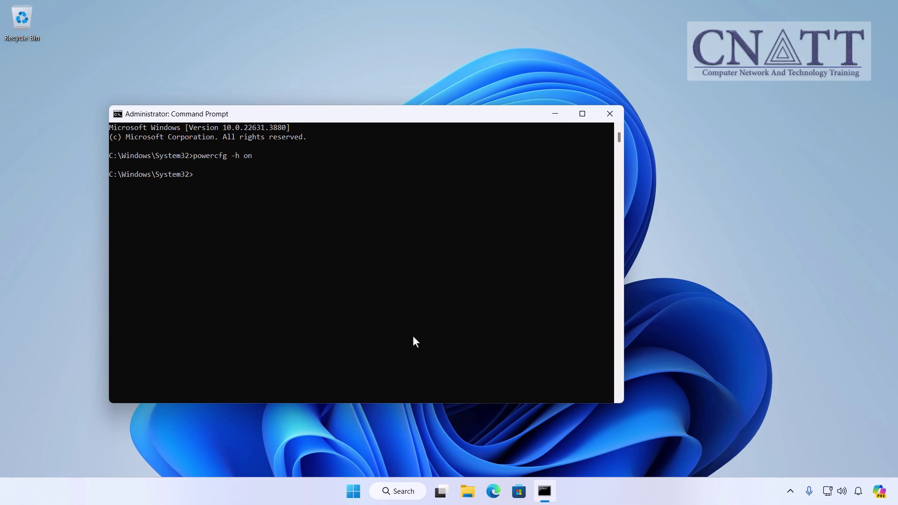
left_click(609, 114)
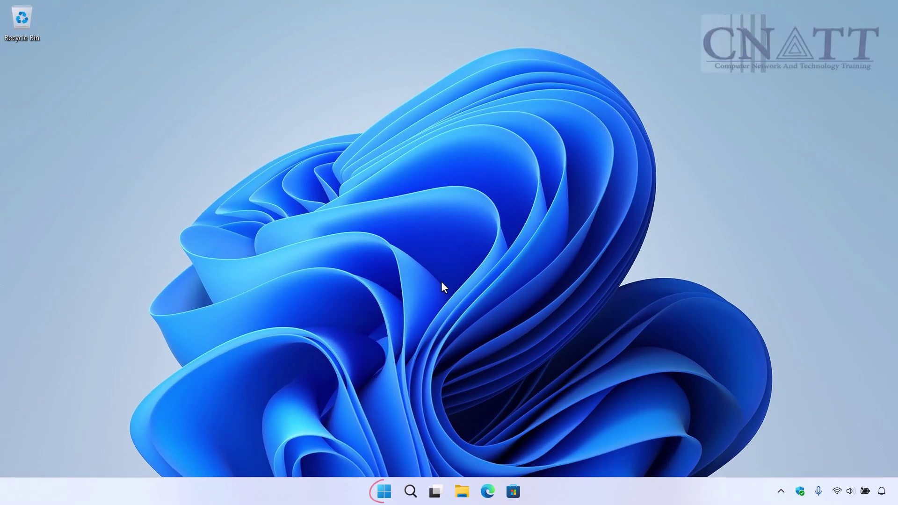
- Open Control Panel > System and Security > Power Options and edit the Balanced plan
left_click(385, 492)
type("cont")
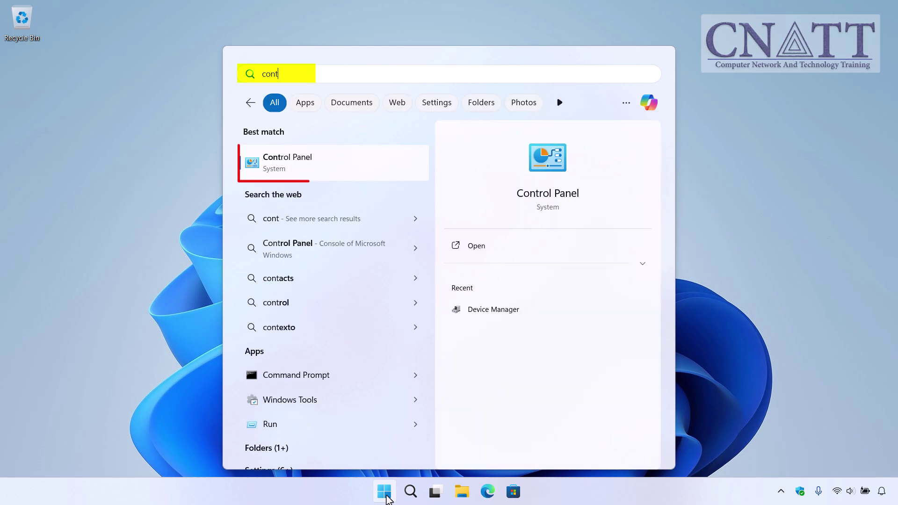
type("rol panel")
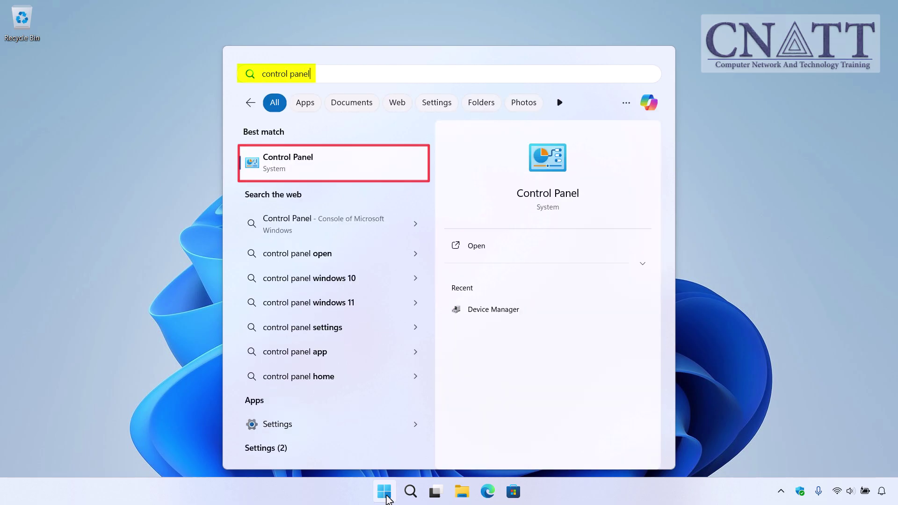
left_click(392, 177)
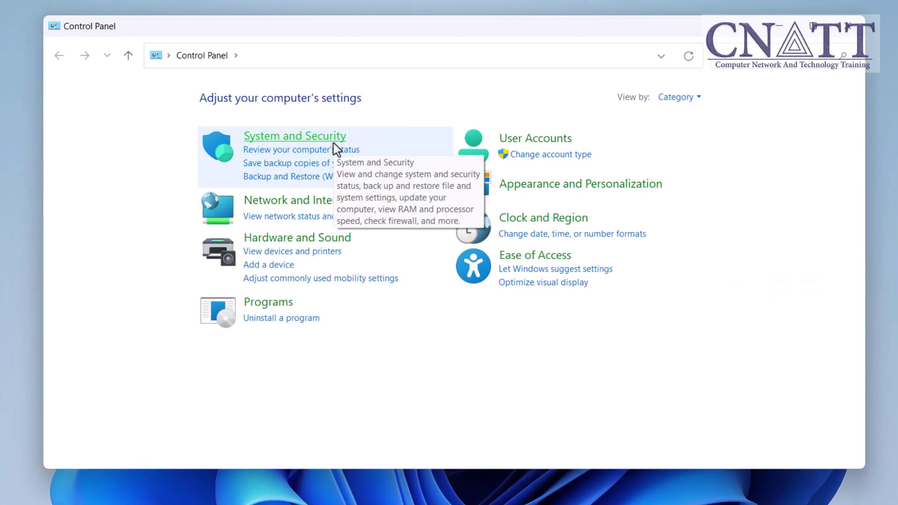
left_click(333, 143)
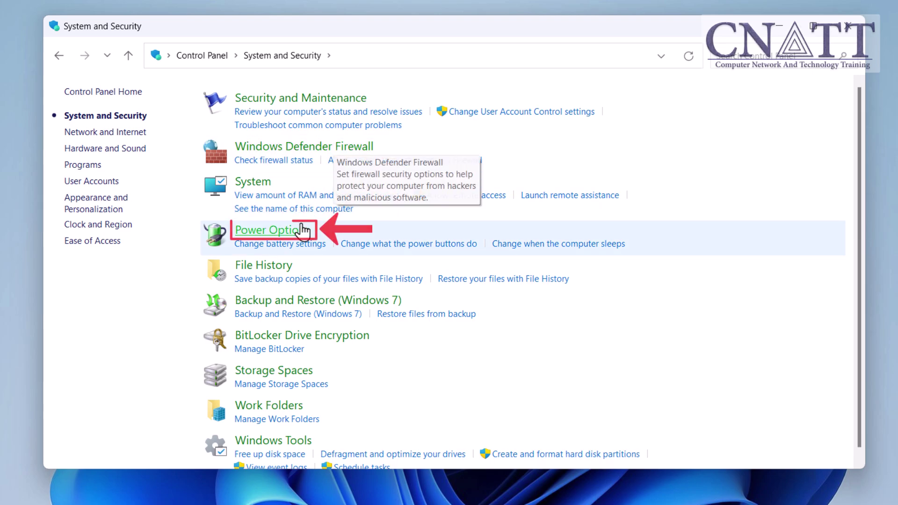
left_click(303, 231)
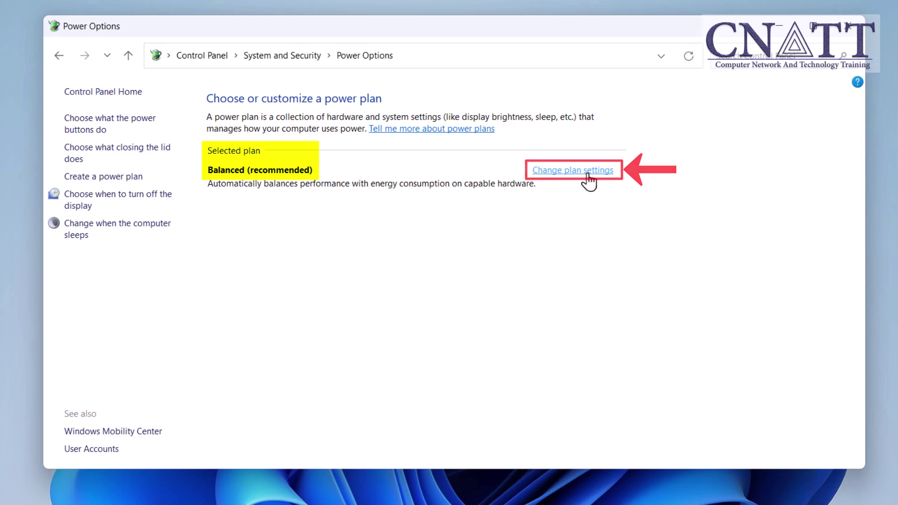
left_click(588, 172)
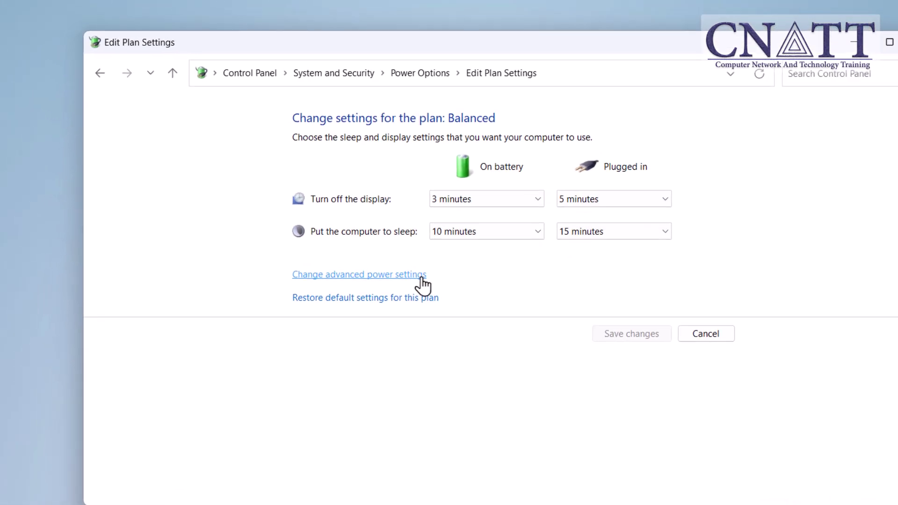
- Open the Balanced plan's advanced power settings and expand Sleep > Hibernate after
left_click(367, 252)
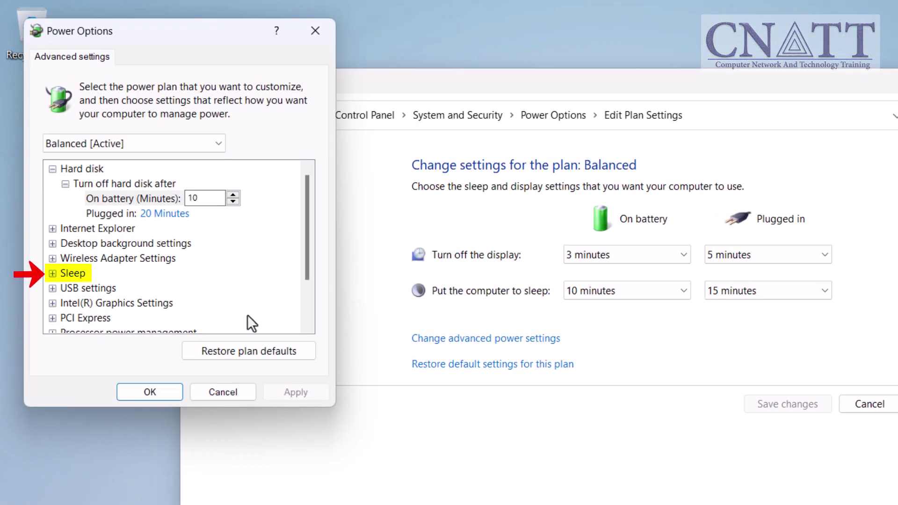
left_click(54, 275)
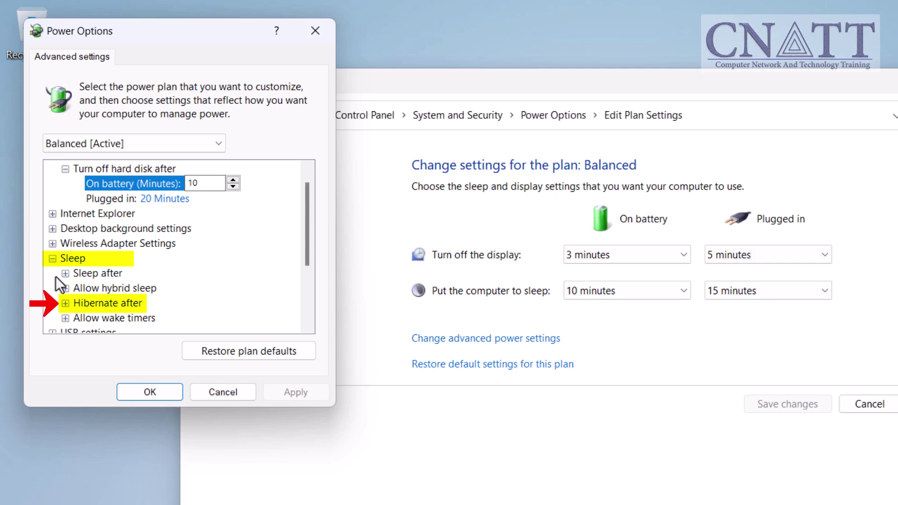
left_click(66, 304)
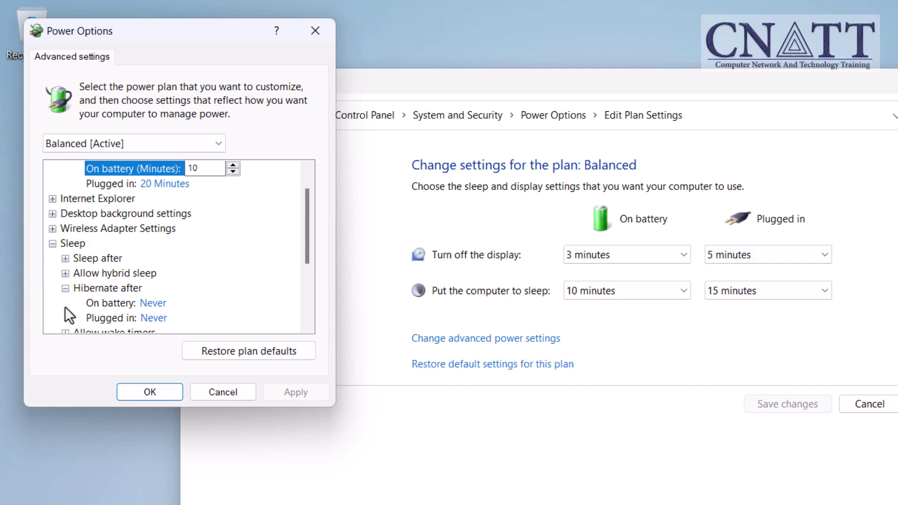
- Set Hibernate after to 30 minutes on battery and 60 plugged in, then apply and OK
left_click(164, 307)
left_click_drag(213, 302, 182, 297)
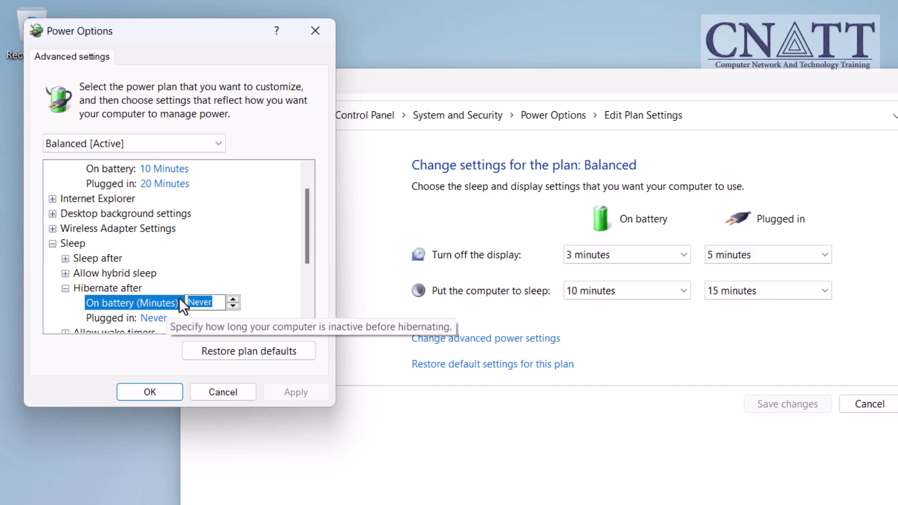
type("30")
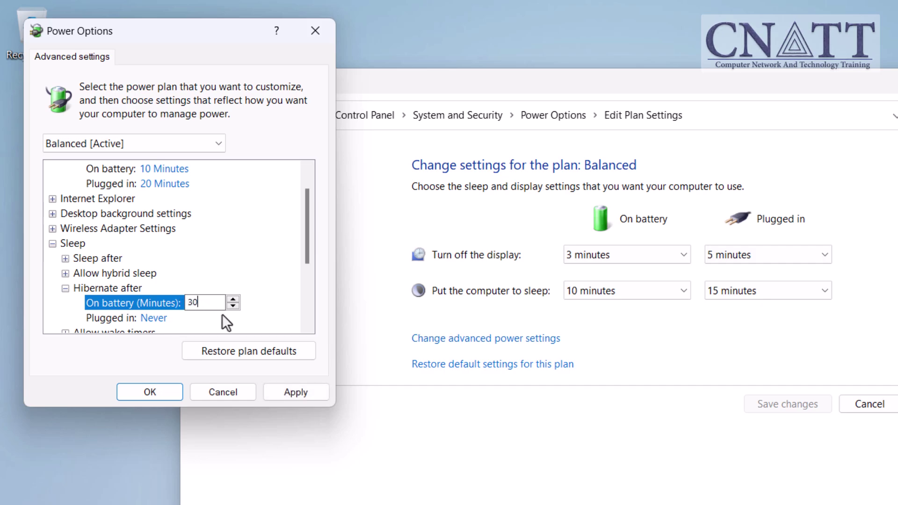
left_click(168, 319)
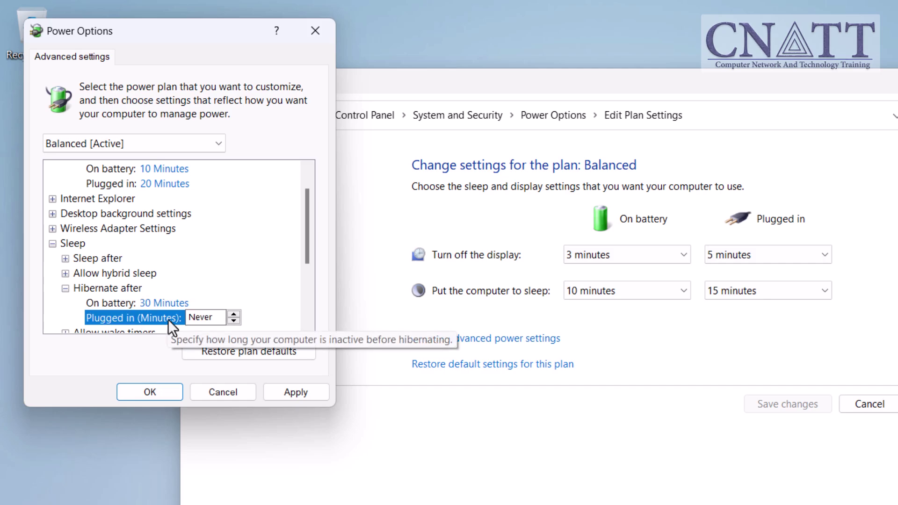
left_click_drag(210, 320, 170, 312)
type("6")
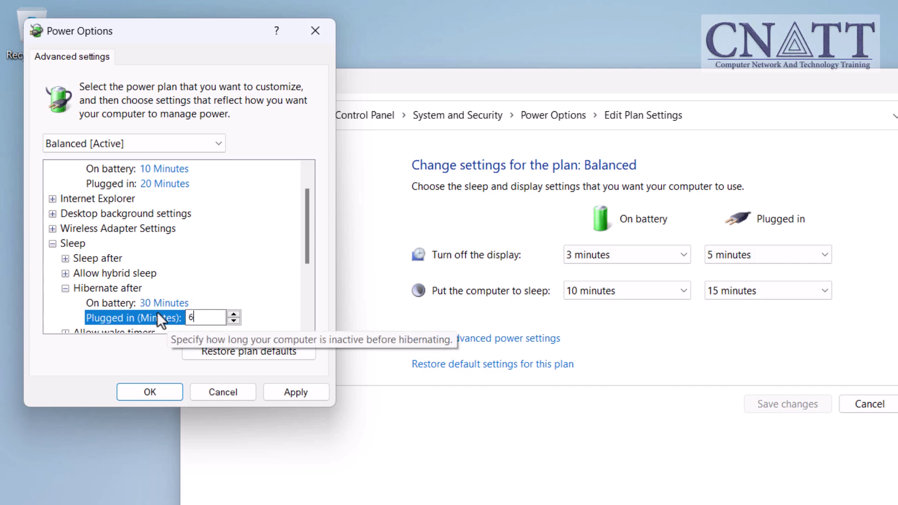
type("0")
left_click(68, 265)
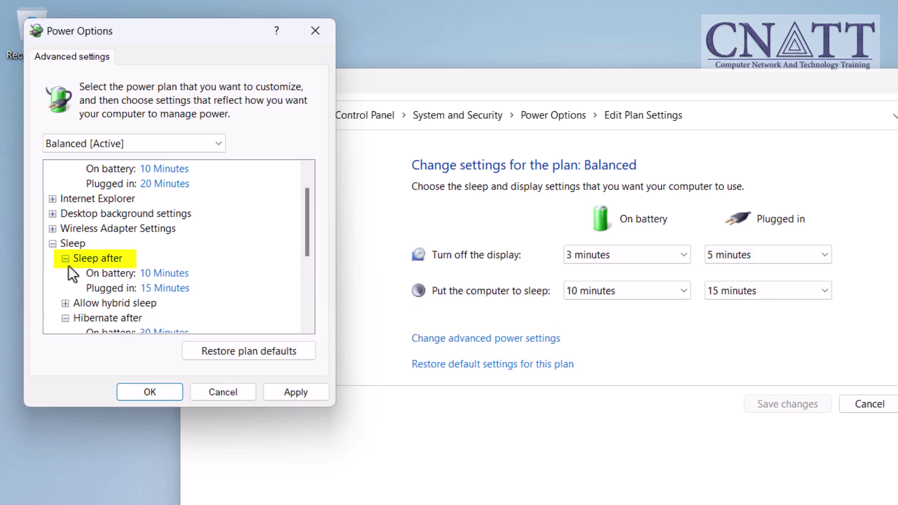
scroll(55, 288, "down", 1)
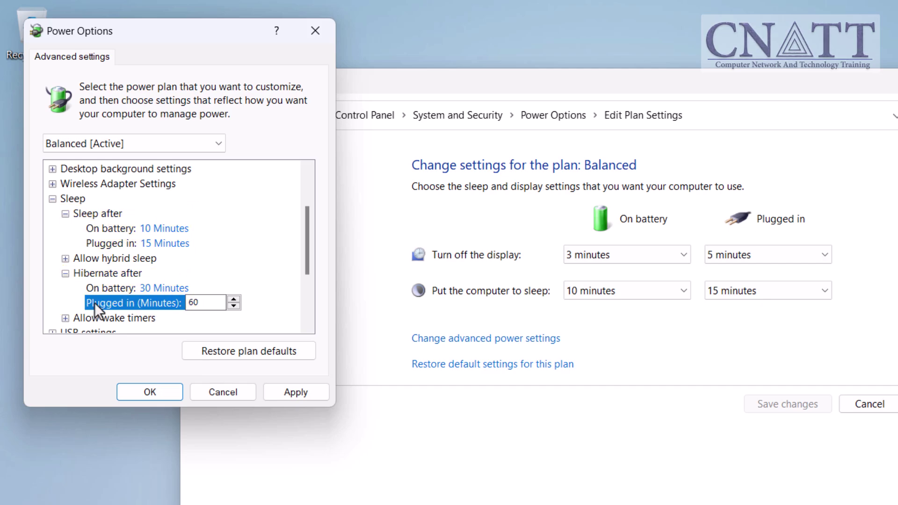
left_click(287, 391)
left_click(162, 395)
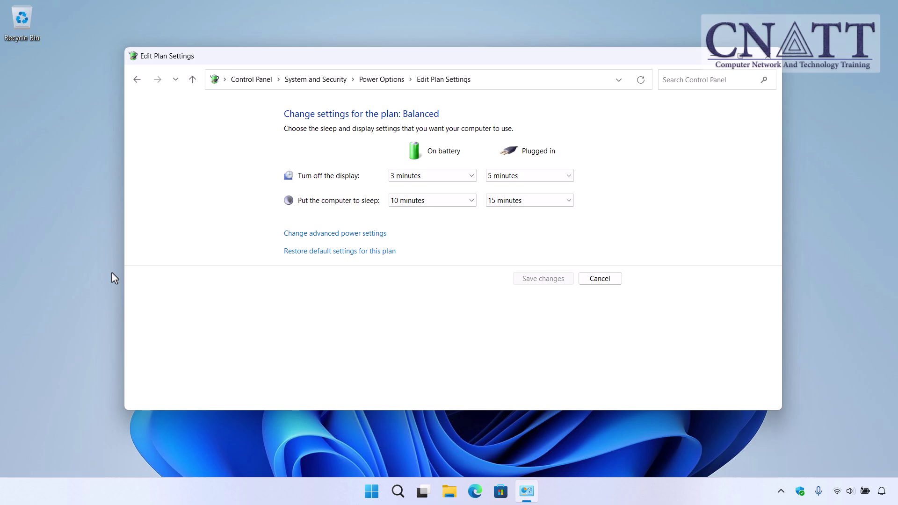
- Close the Edit Plan Settings window and bring up Start search again
left_click(767, 55)
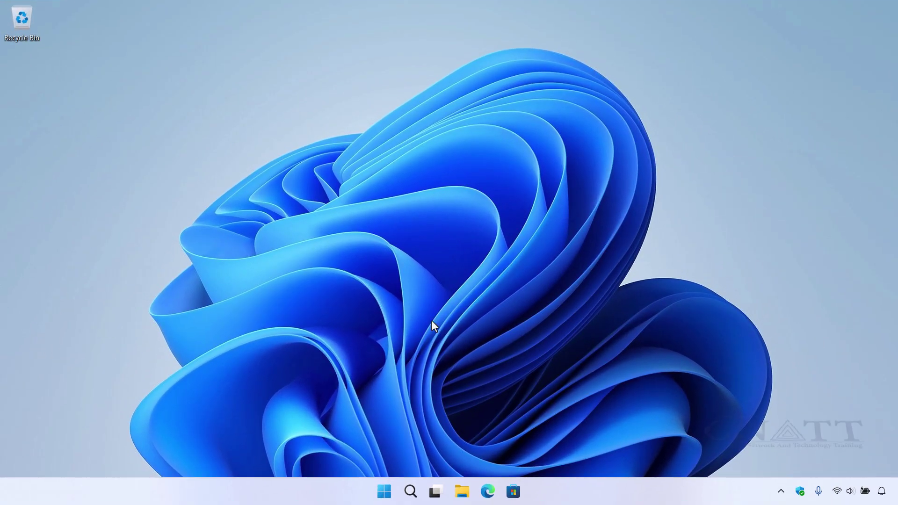
left_click(385, 492)
- Open Edit power plan from search and reveal the Sleep after and Hibernate after timings
type("edit power")
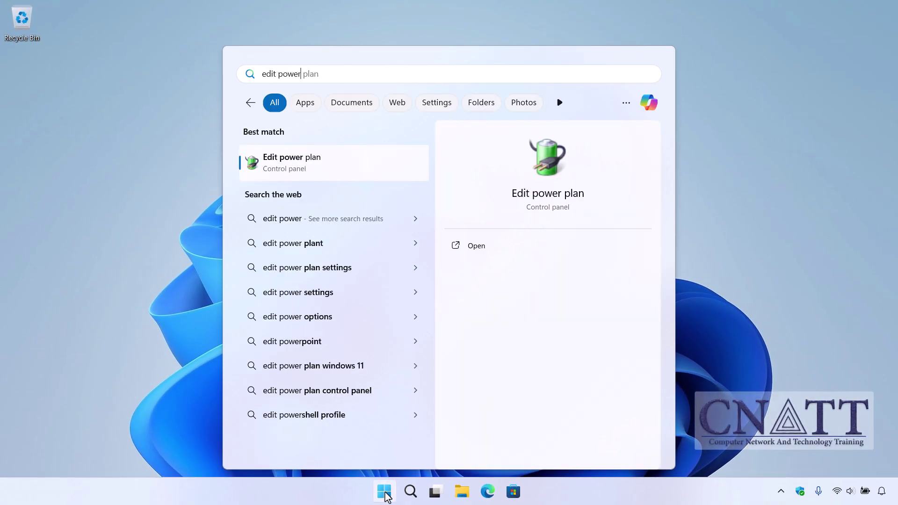
key("Return")
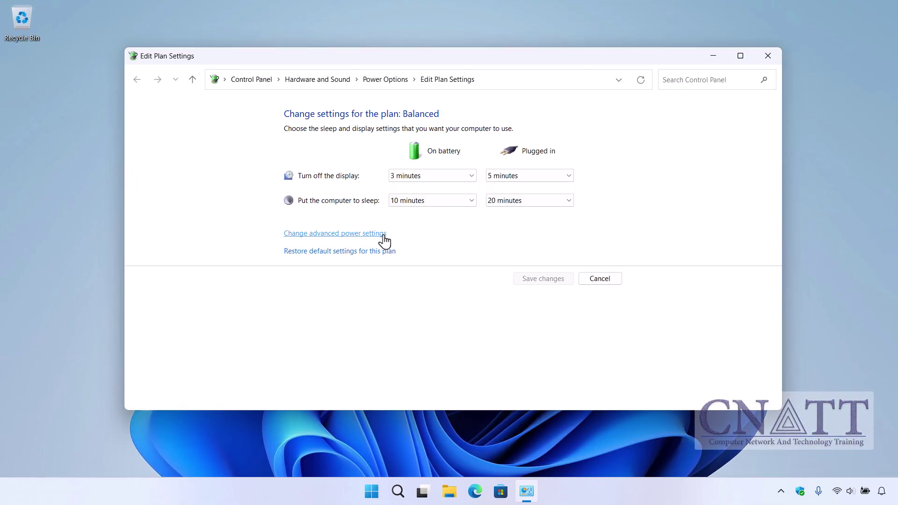
left_click(383, 236)
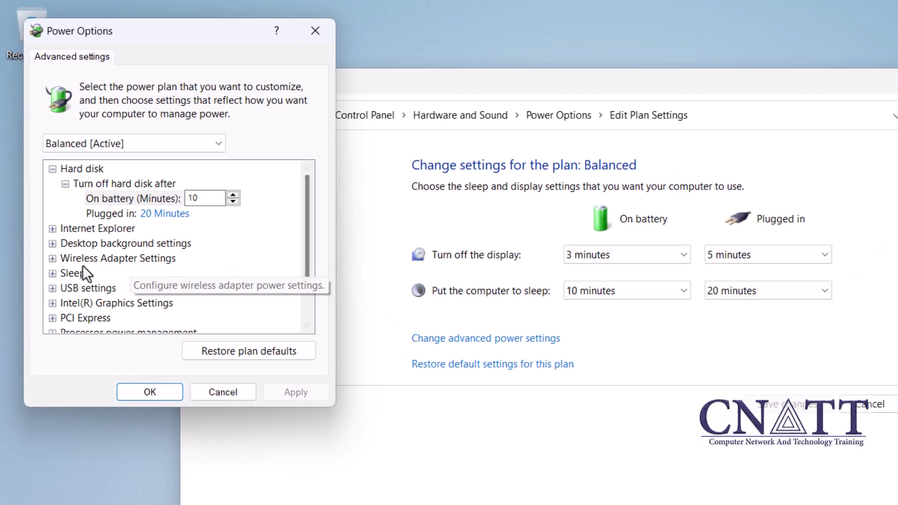
left_click(55, 274)
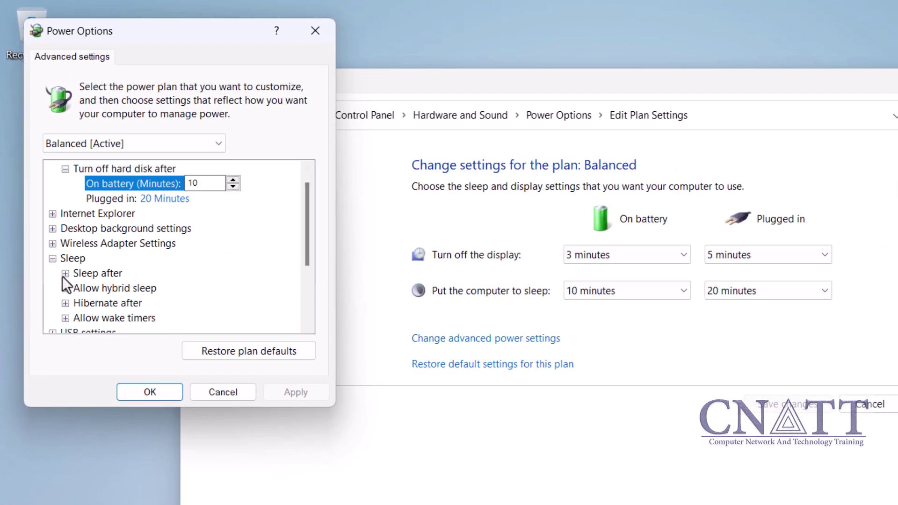
left_click(64, 274)
scroll(67, 277, "down", 1)
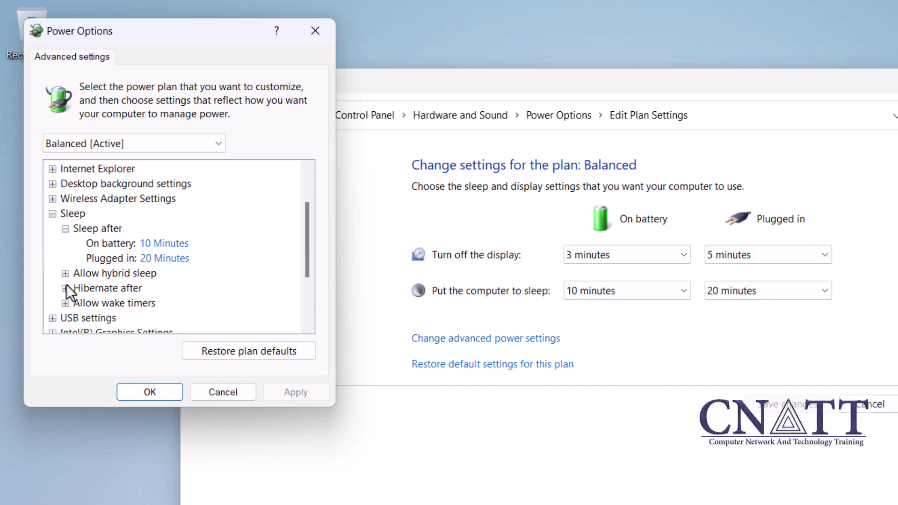
left_click(65, 288)
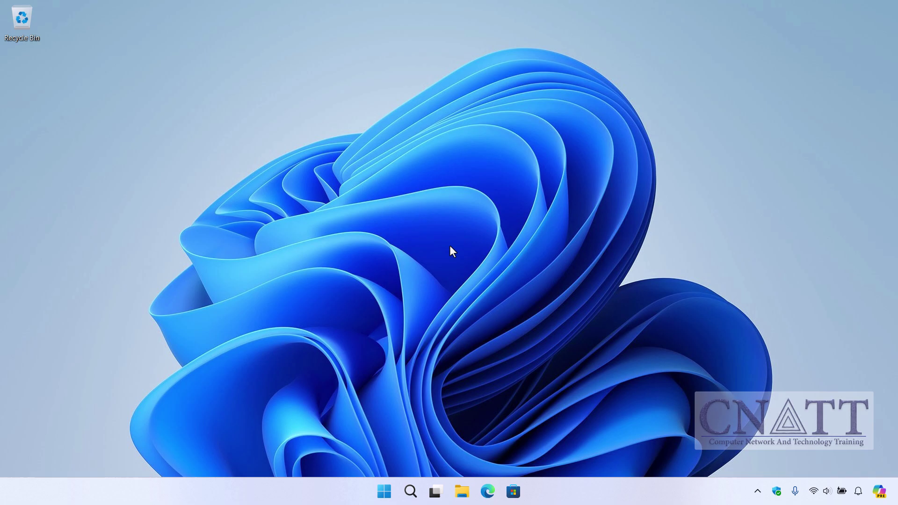
- Return to Control Panel's Power Options and open the Balanced plan's Edit Plan Settings
left_click(384, 492)
type("con")
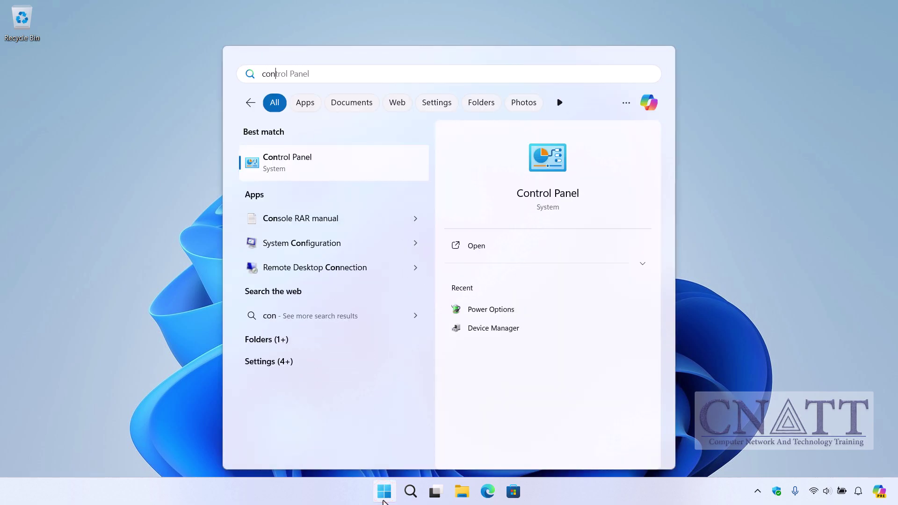
type("trol Panelontrol panel")
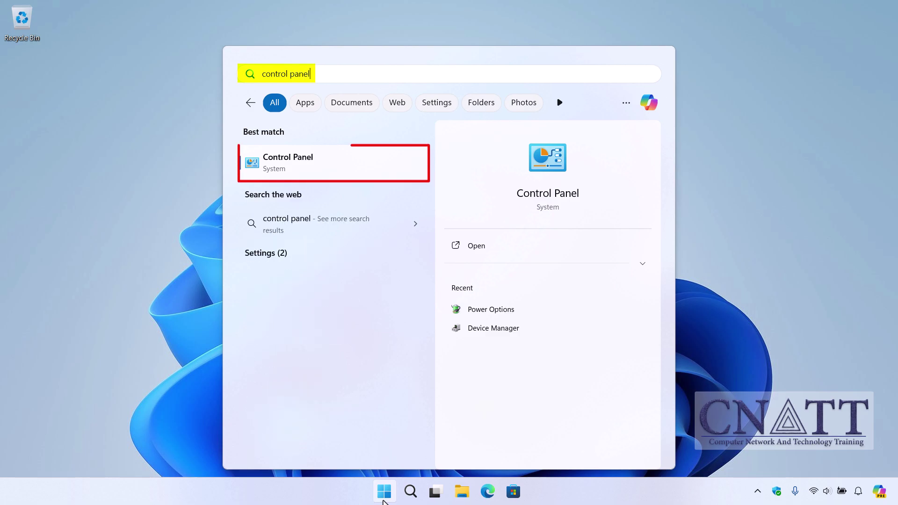
left_click(395, 180)
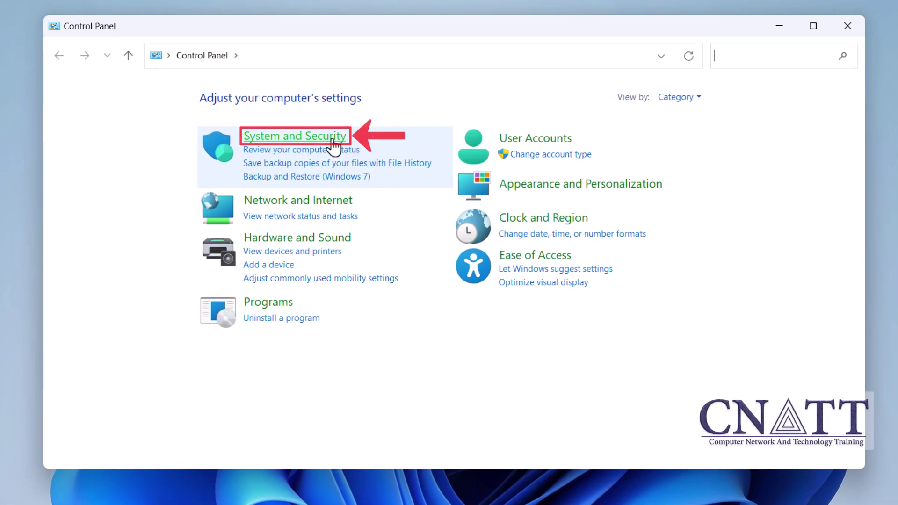
left_click(333, 139)
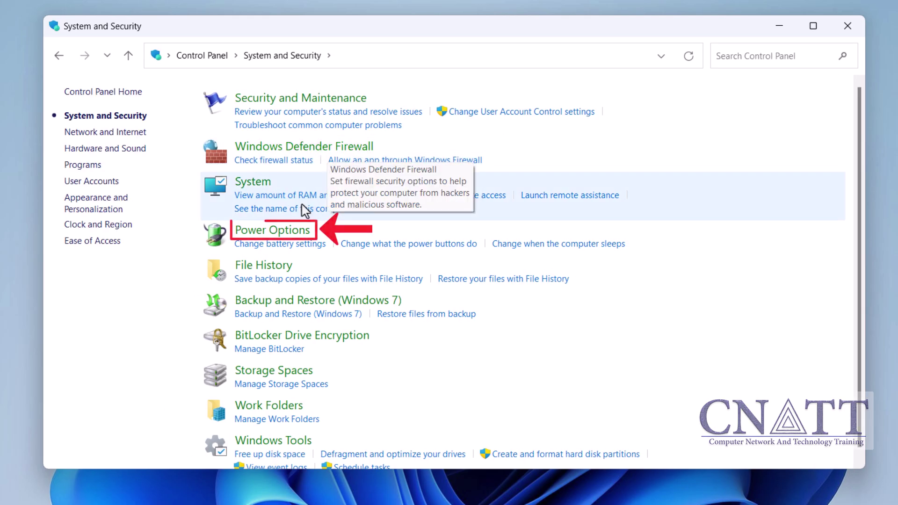
left_click(294, 238)
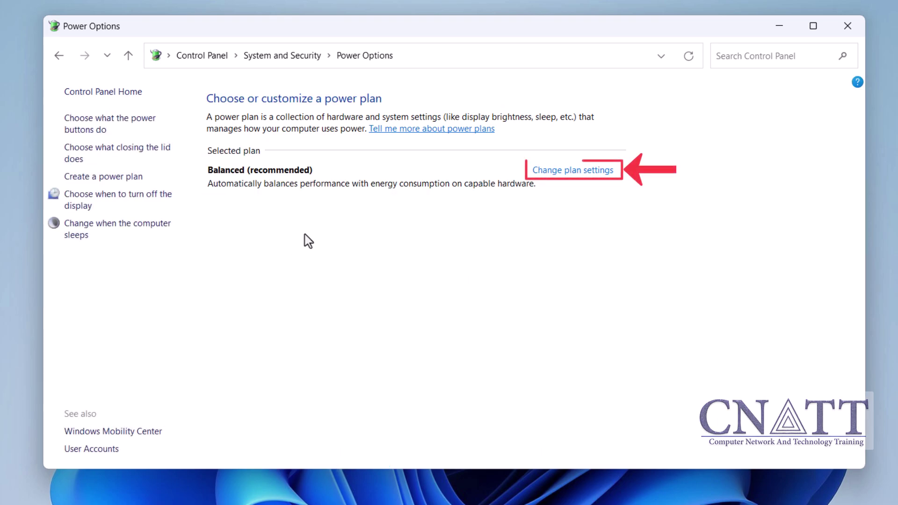
left_click(572, 176)
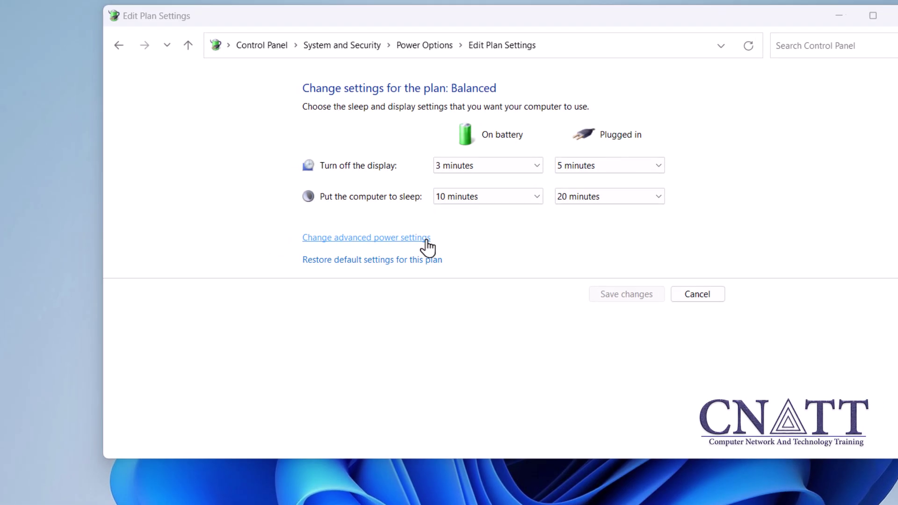
- In advanced settings, set Sleep > Allow hybrid sleep to Off on battery and plugged in
left_click(427, 240)
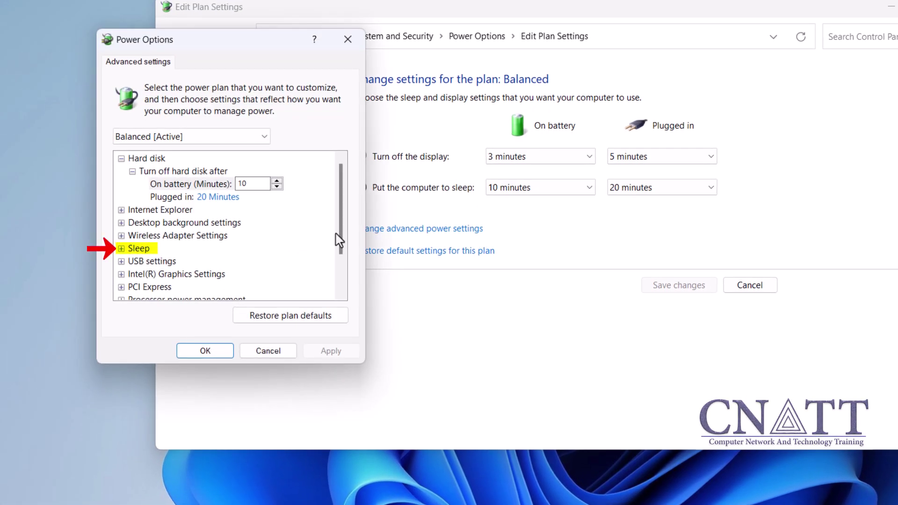
left_click(123, 251)
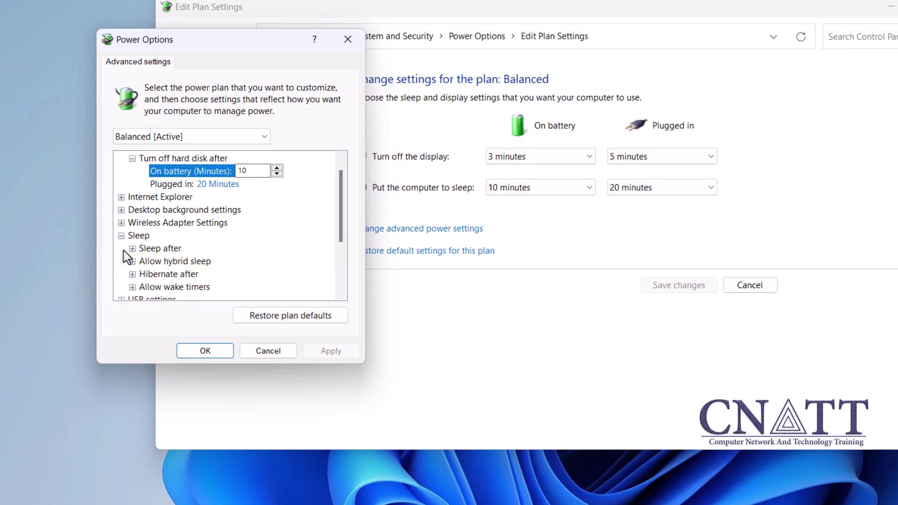
left_click(133, 261)
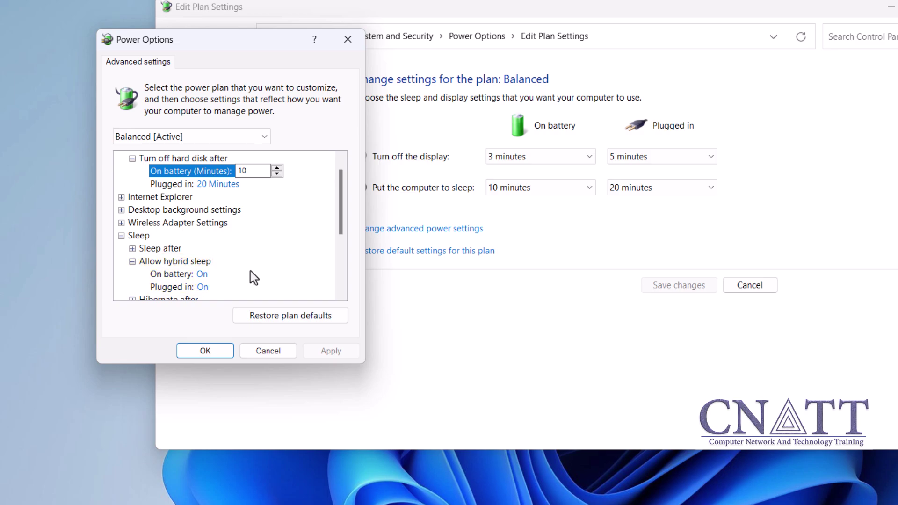
left_click(203, 274)
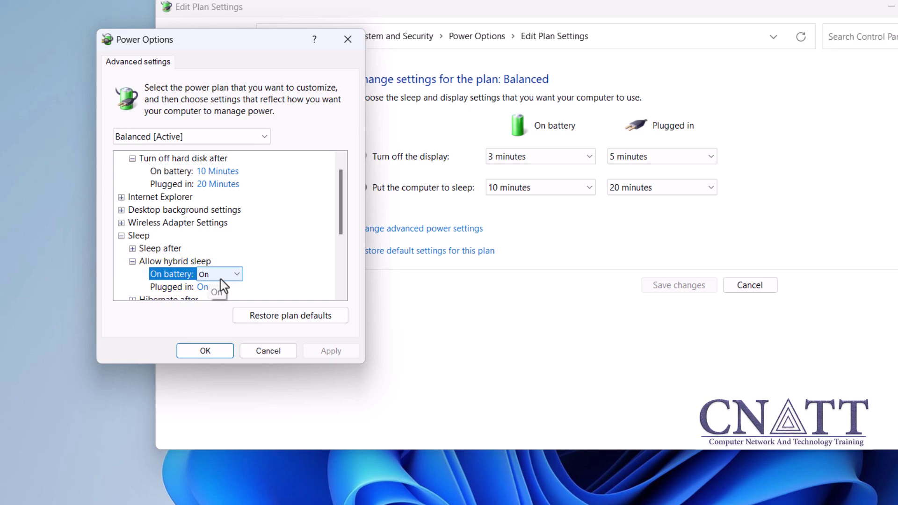
left_click(221, 279)
left_click(223, 289)
left_click(207, 287)
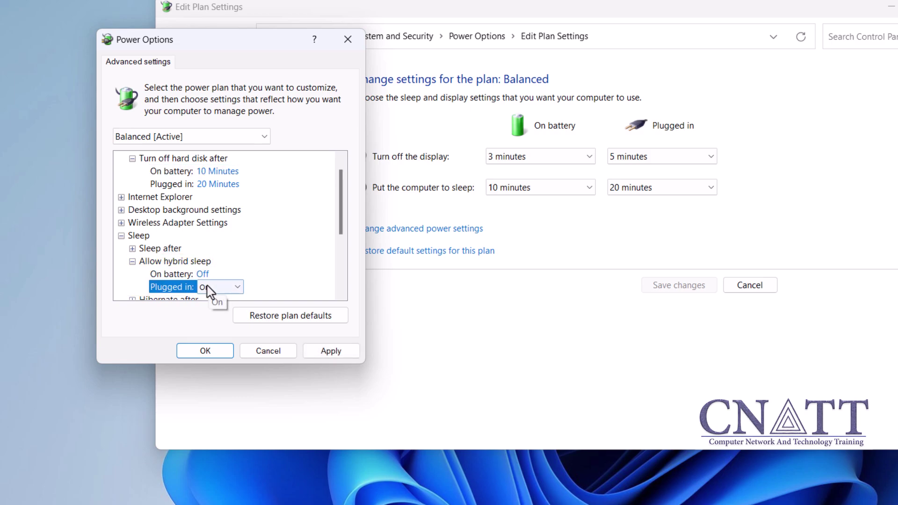
left_click(207, 287)
- Set PCI Express > Link State Power Management to Off on battery and plugged in, then apply
left_click_drag(342, 238, 337, 279)
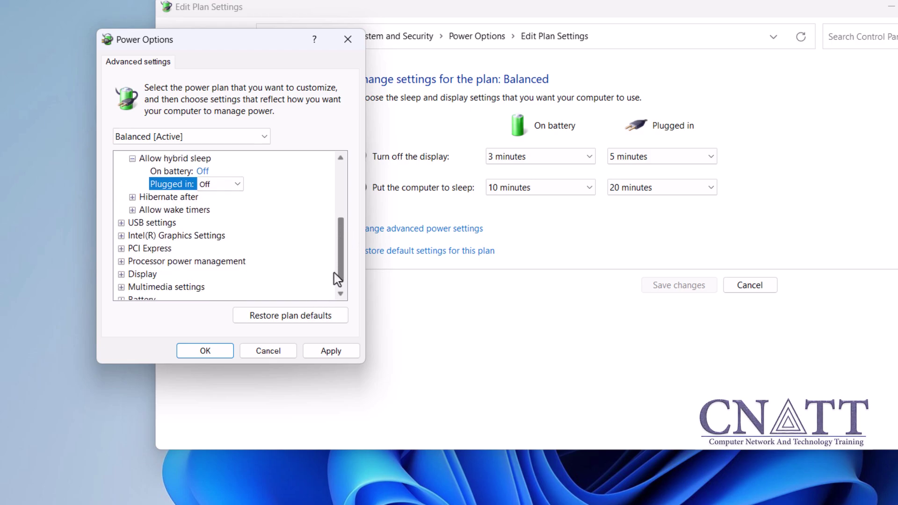
left_click(121, 249)
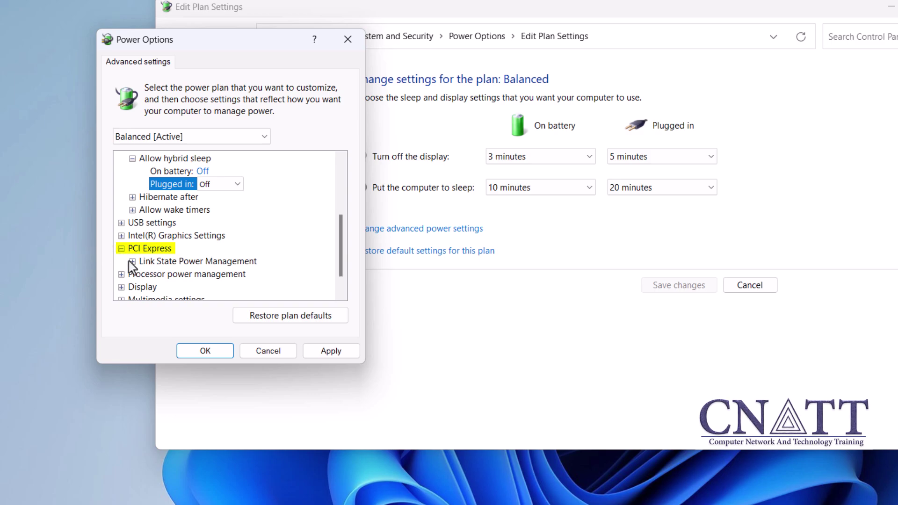
left_click(132, 262)
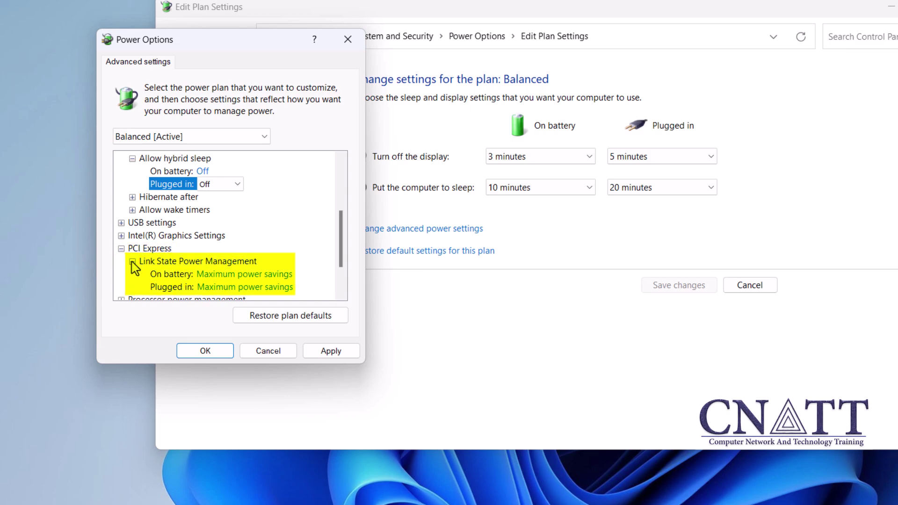
left_click(238, 275)
left_click(280, 275)
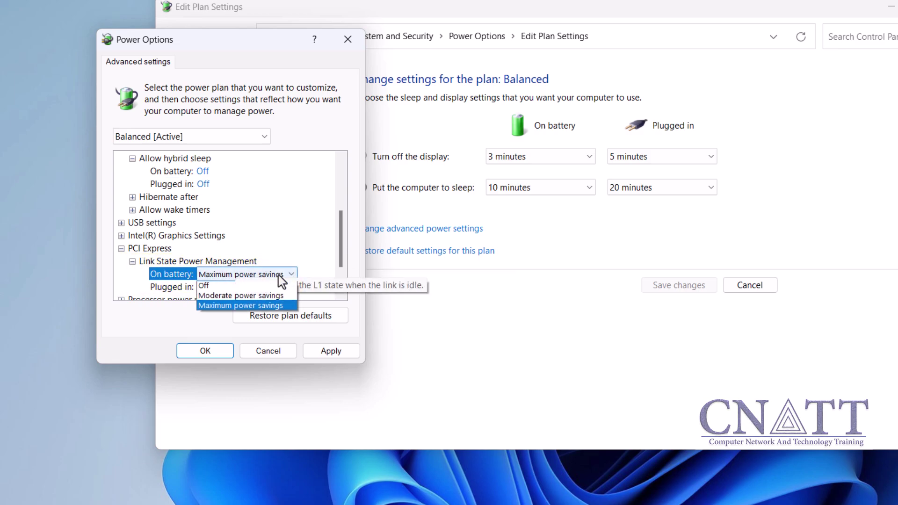
left_click(279, 286)
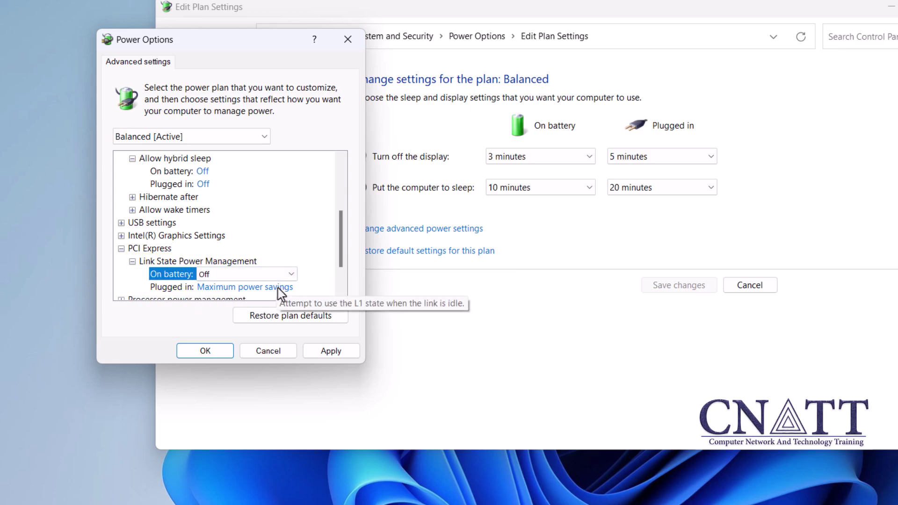
left_click(278, 287)
left_click(278, 291)
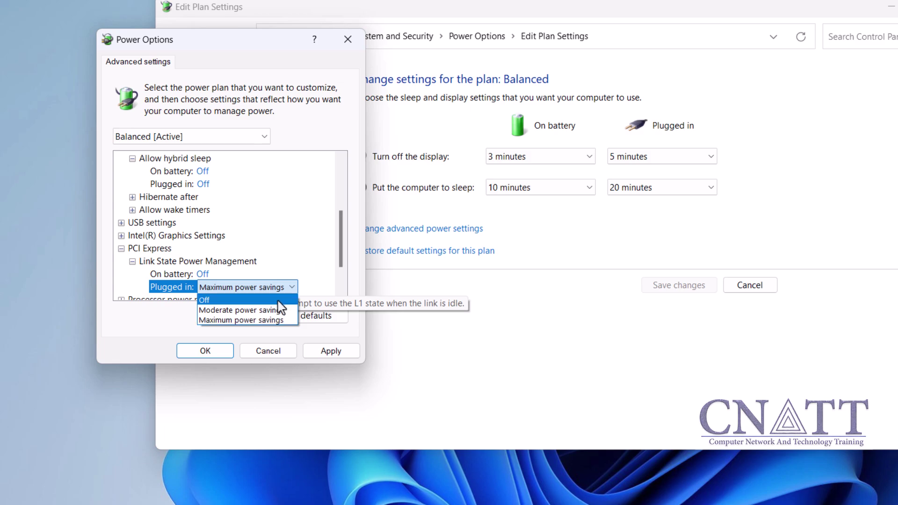
left_click(278, 301)
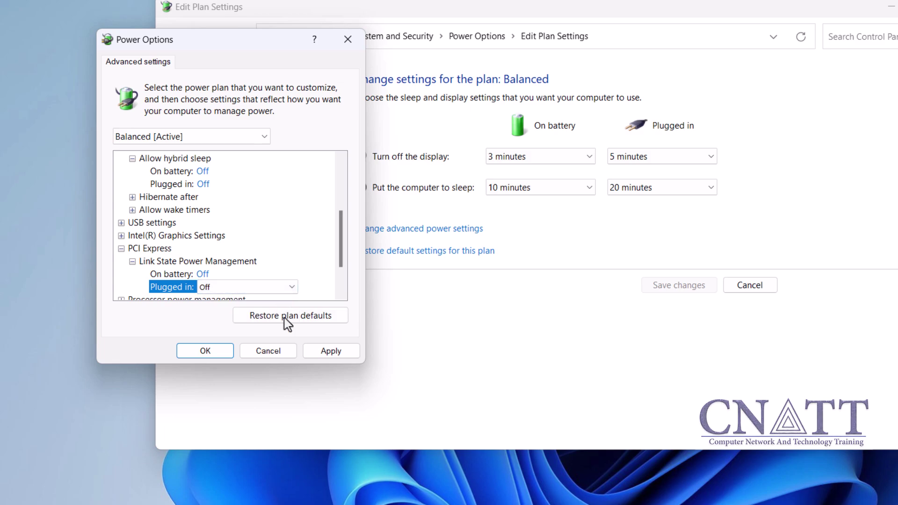
left_click(318, 353)
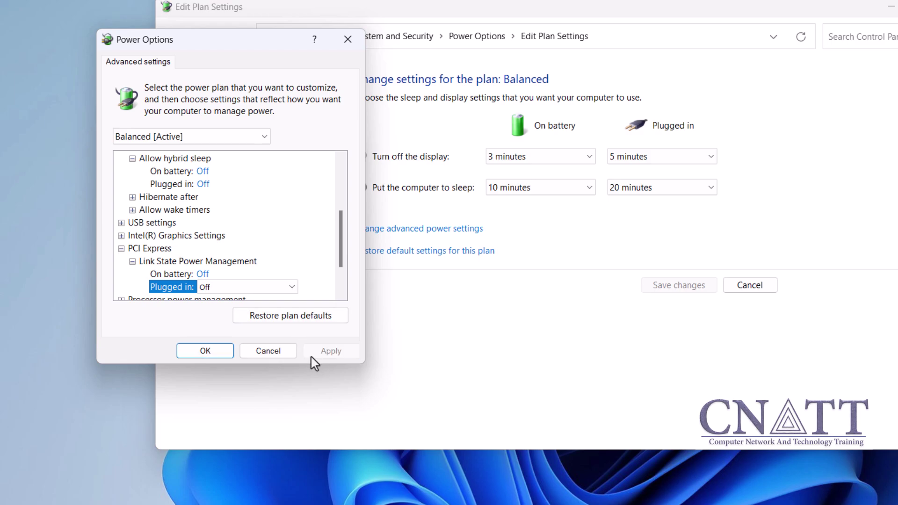
left_click(204, 351)
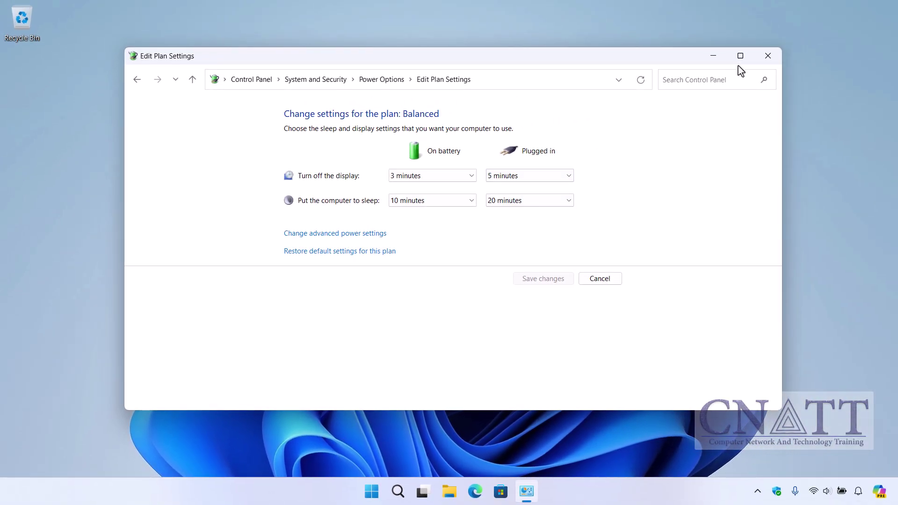
- Close the Balanced plan's Edit Plan Settings window
left_click(758, 61)
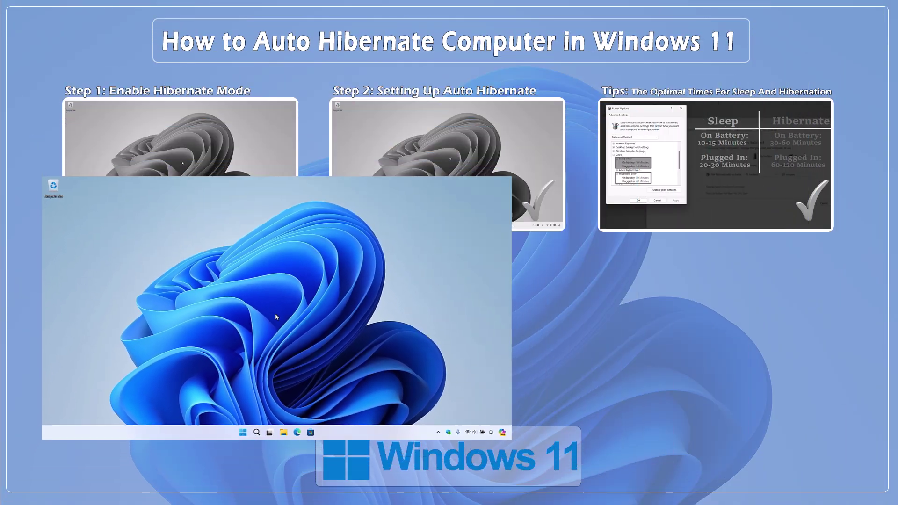